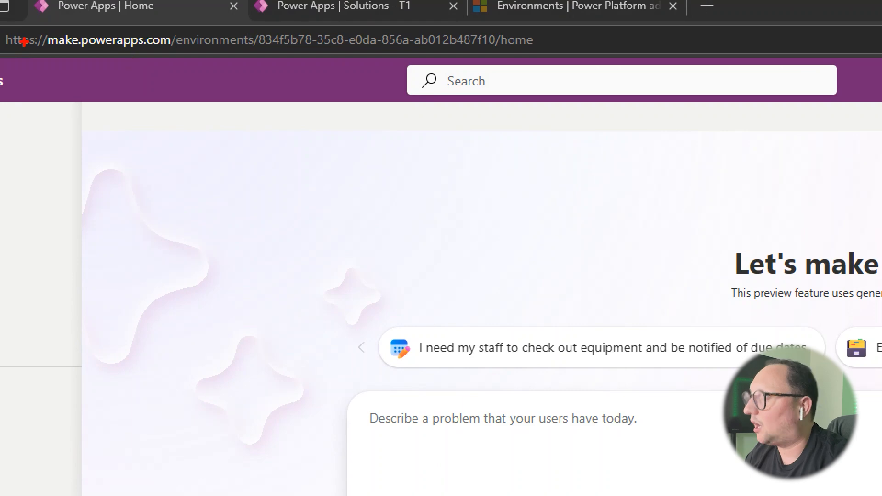
drag(44, 46, 174, 54)
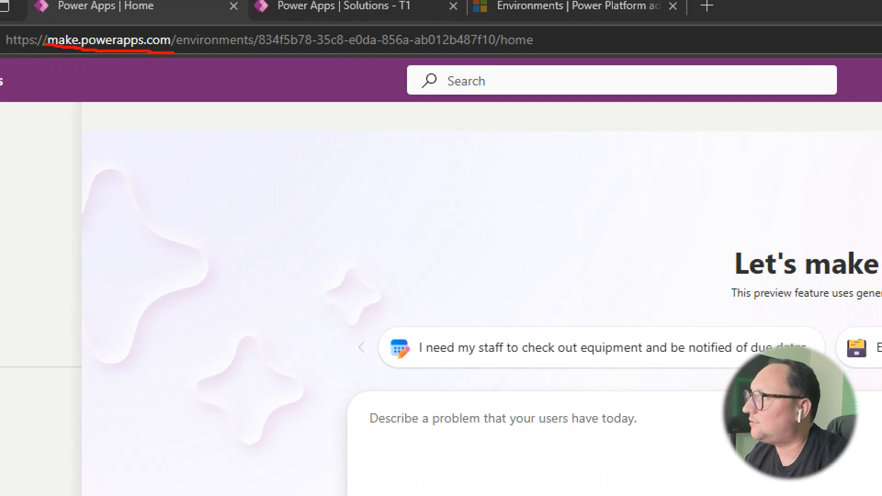
key(Escape)
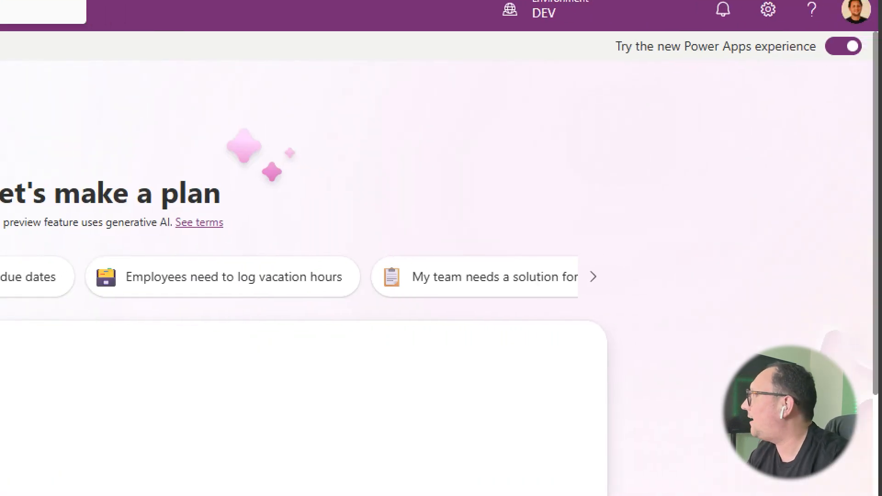
mouse_move(581, 34)
mouse_down()
mouse_move(822, 75)
mouse_move(872, 68)
mouse_up()
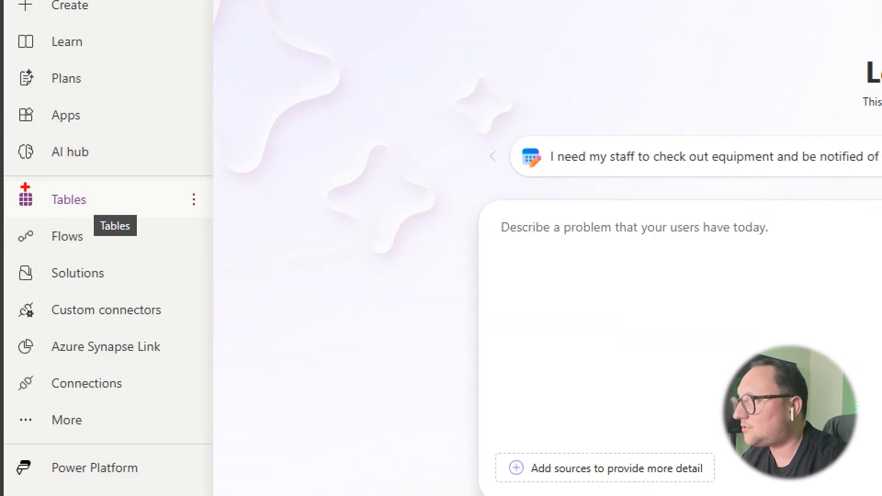
drag(50, 214, 85, 212)
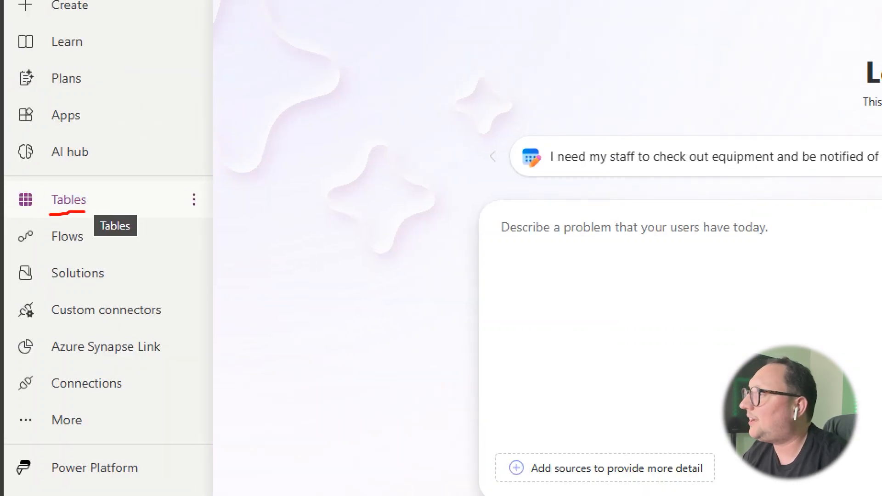
Start a new blank table from the Tables page and name it Cars
click(86, 204)
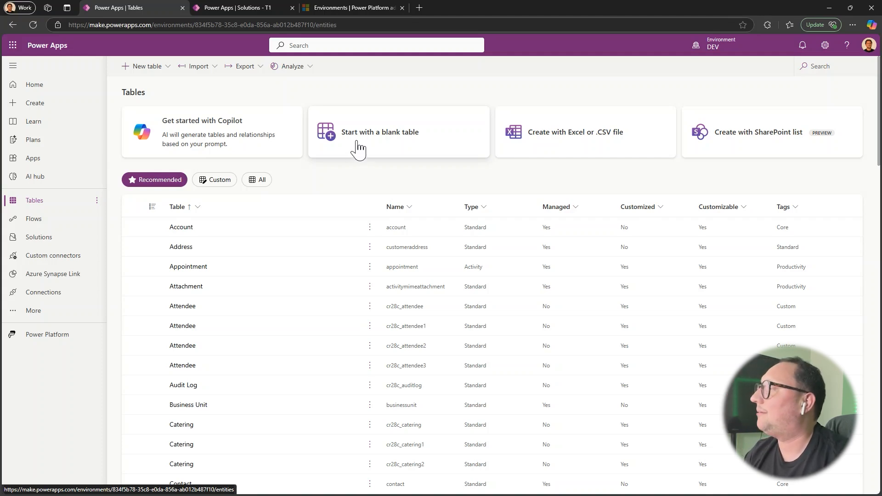
click(357, 142)
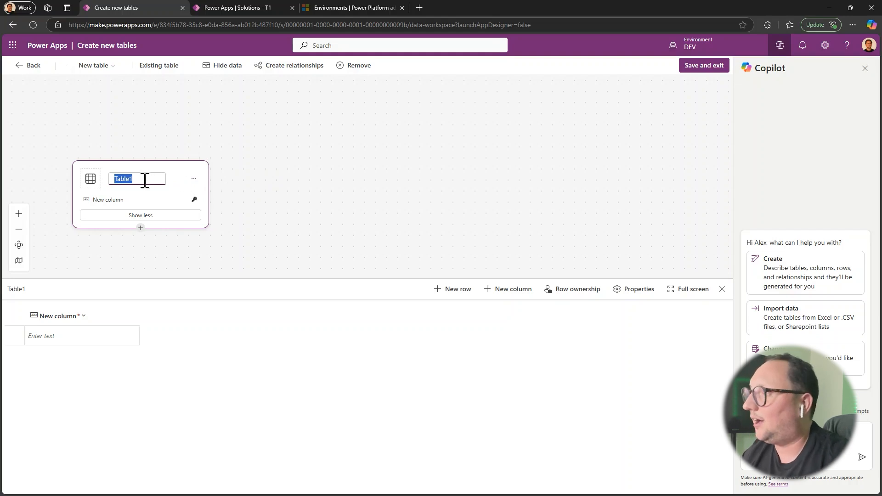
key(BackSpace)
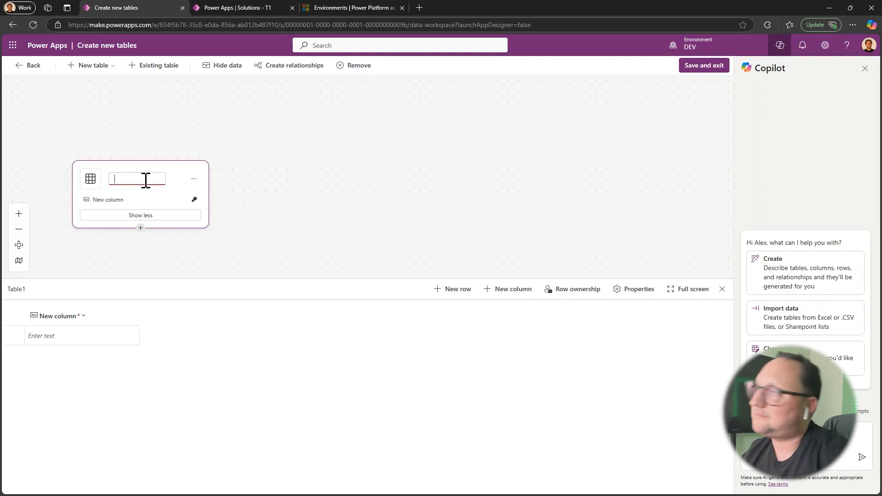
text(Cars)
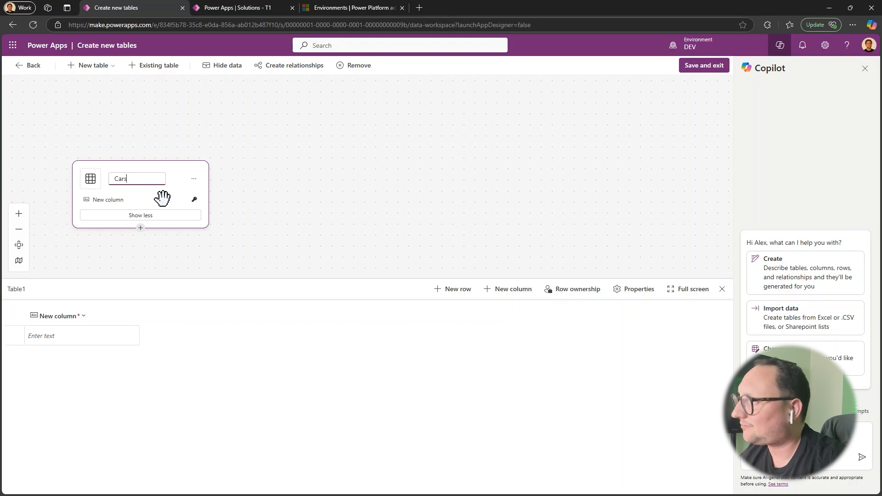
key(Return)
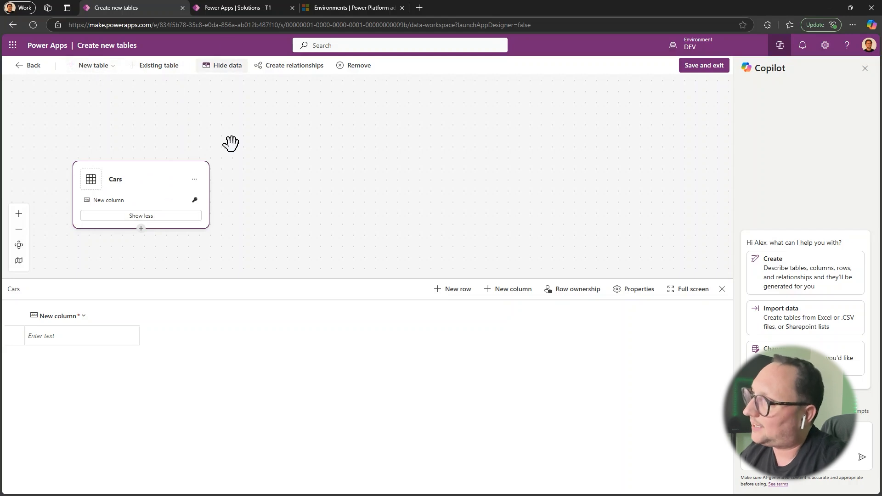
click(227, 67)
click(214, 68)
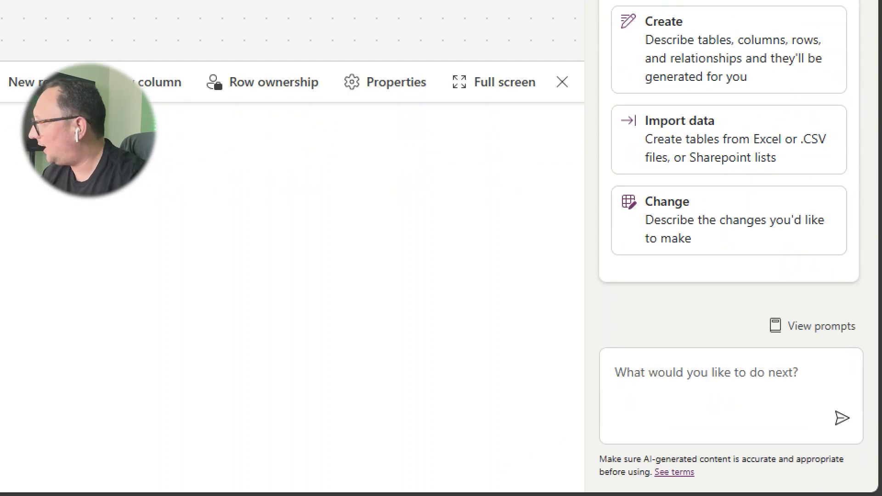
mouse_move(595, 344)
mouse_down()
mouse_move(844, 466)
mouse_move(879, 453)
mouse_move(871, 453)
mouse_up()
key(Escape)
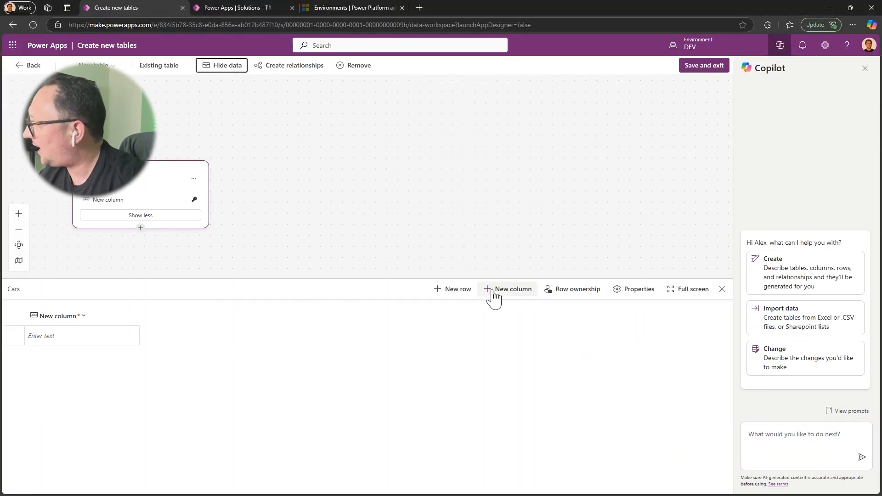
Ask Copilot to "create a column for the car VIN" in the Cars table
click(770, 431)
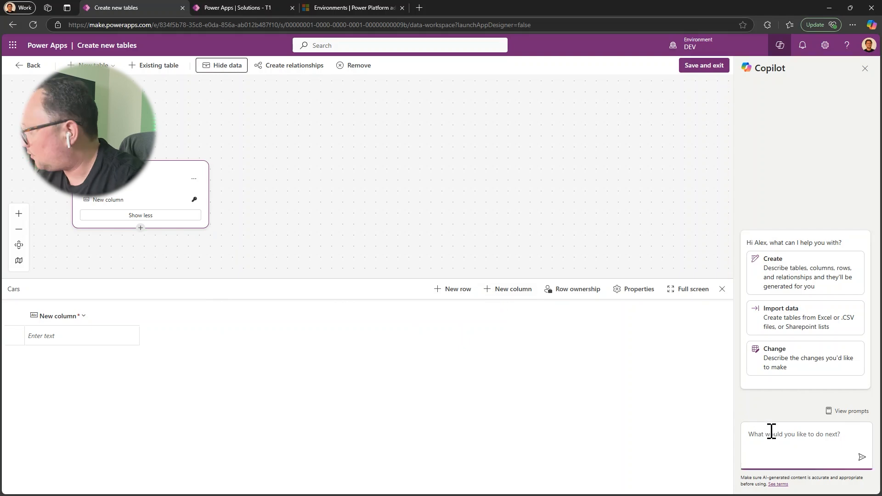
text(create)
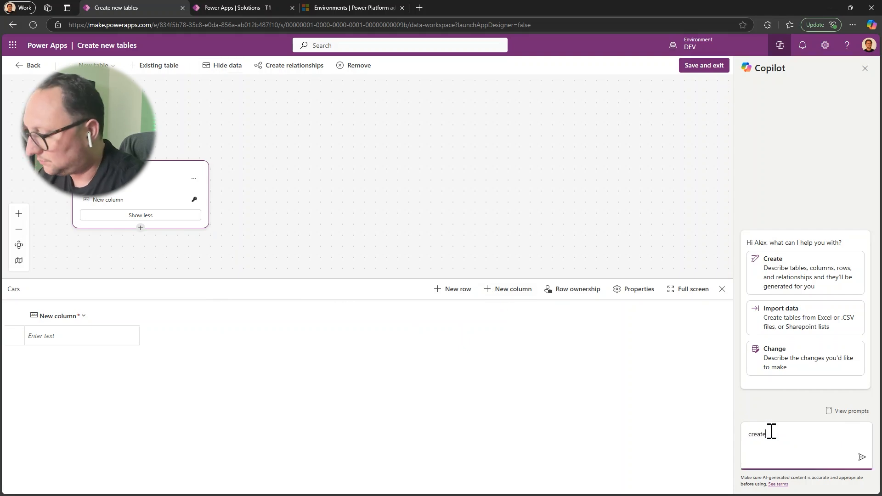
text( a col)
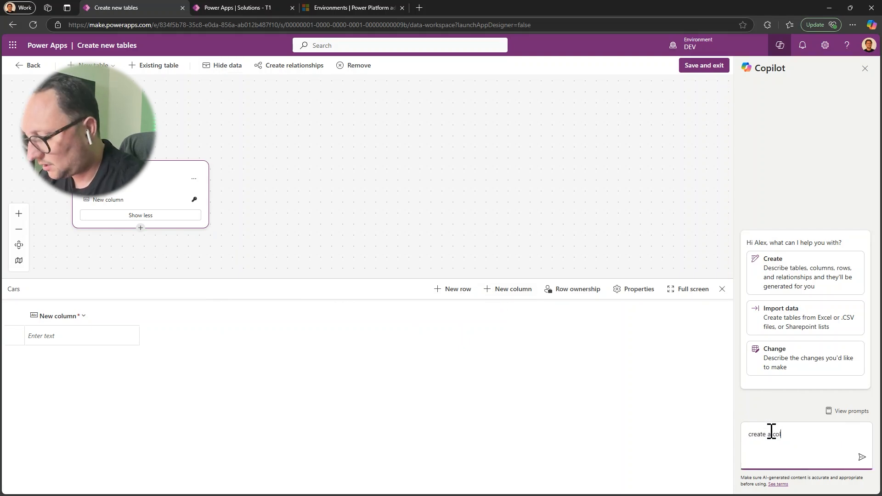
text(um )
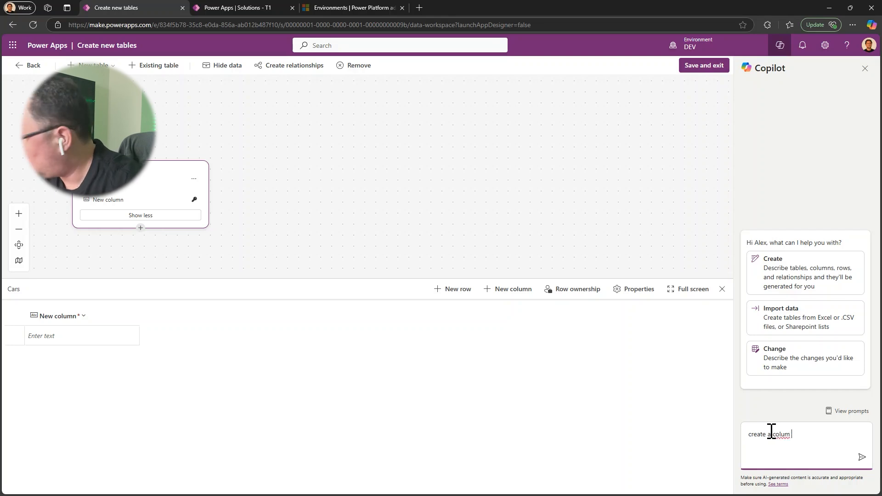
text(for the car )
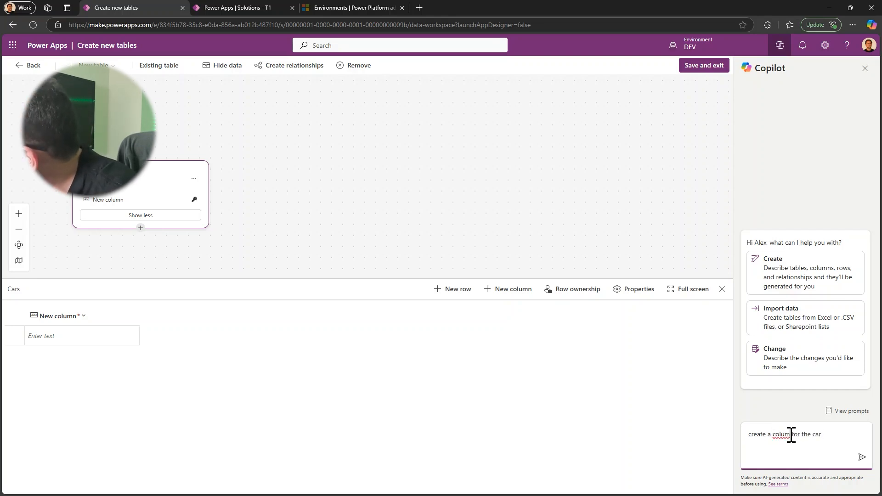
text(n)
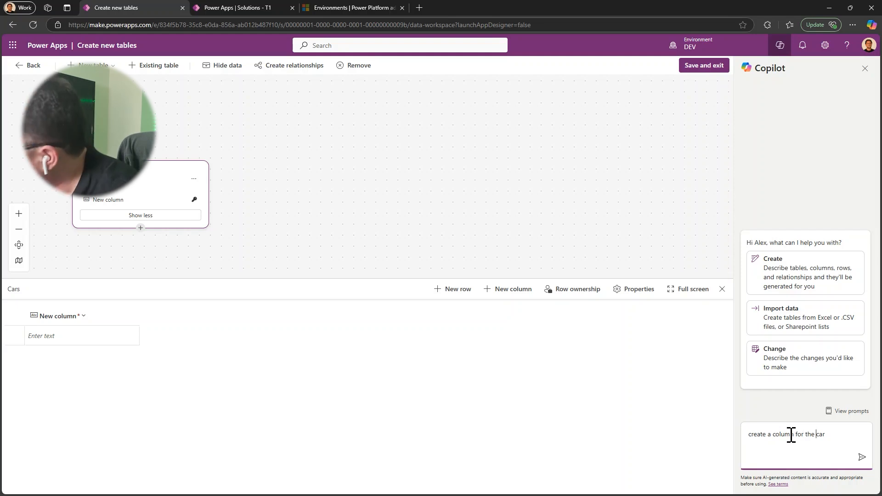
text( VIN)
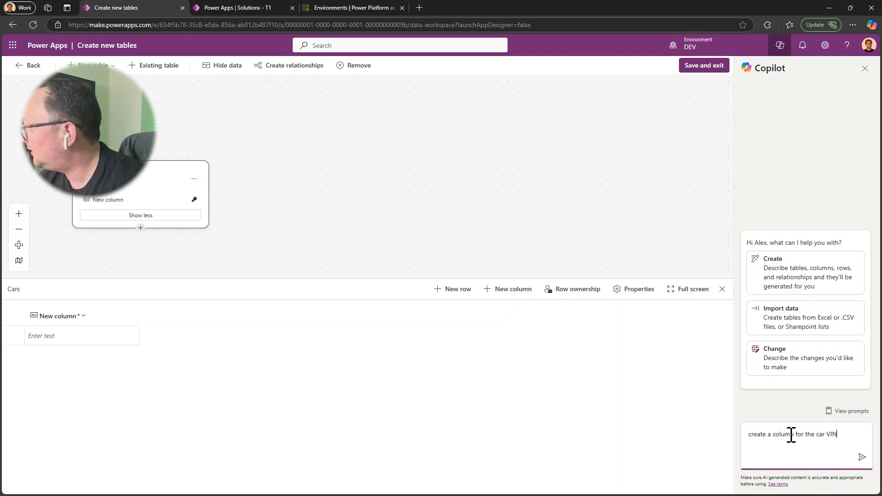
key(Return)
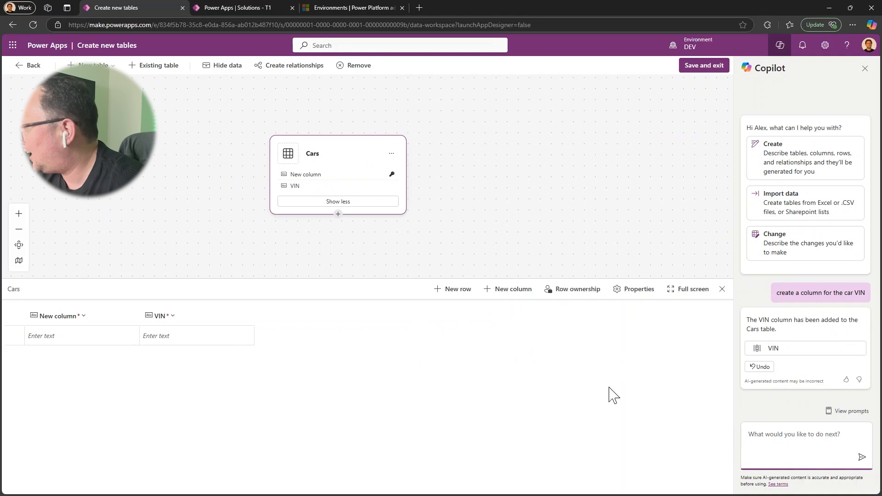
Ask Copilot to add sample data to the Cars table
click(765, 428)
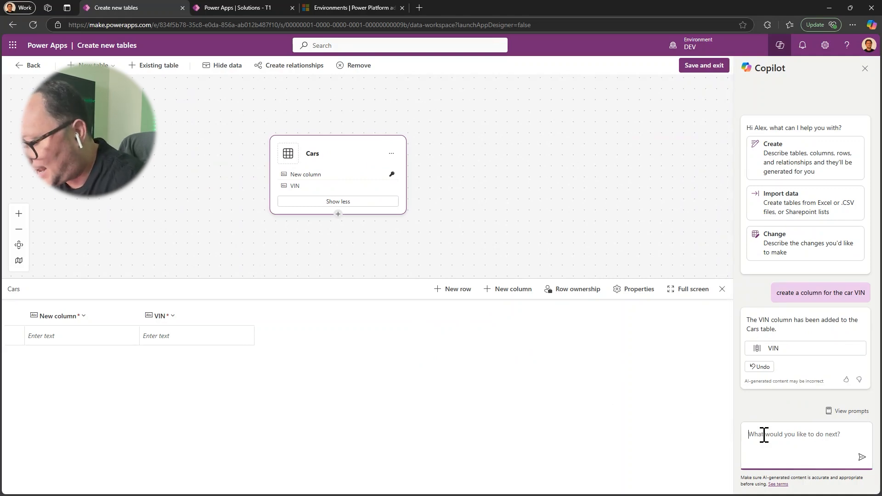
text(add sample records)
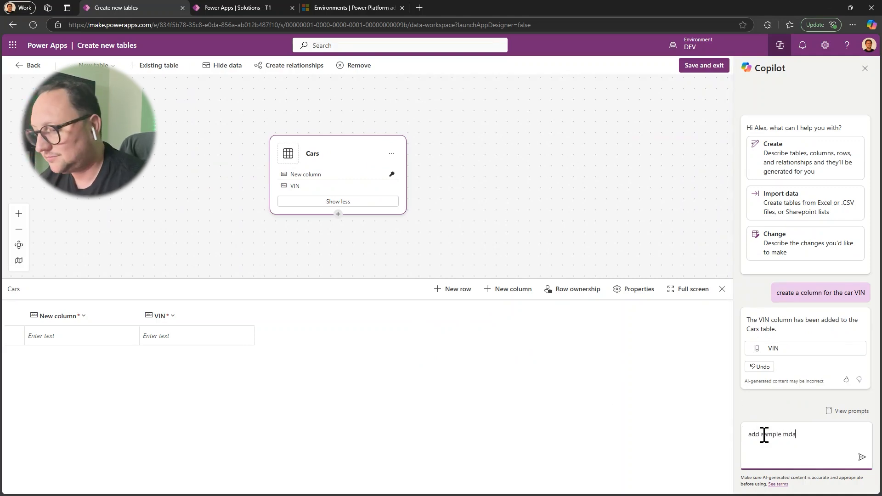
key(Return)
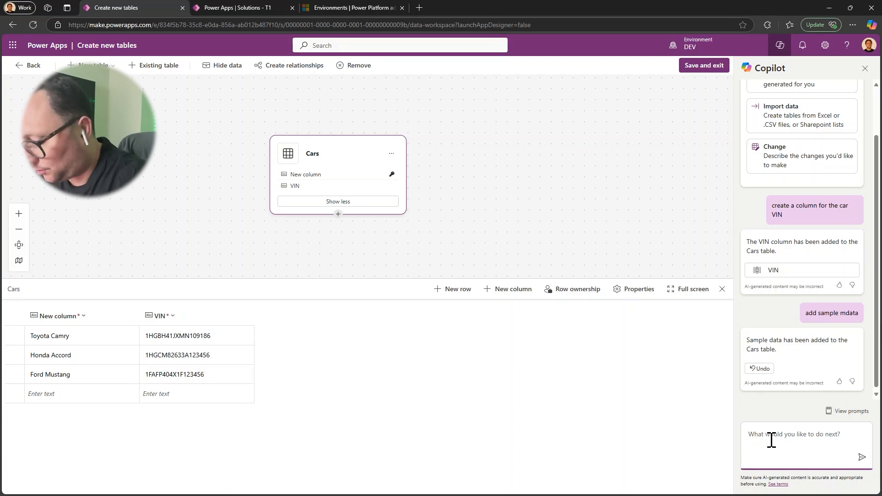
Ask Copilot to "create a table for the car brands"
text(create a ta)
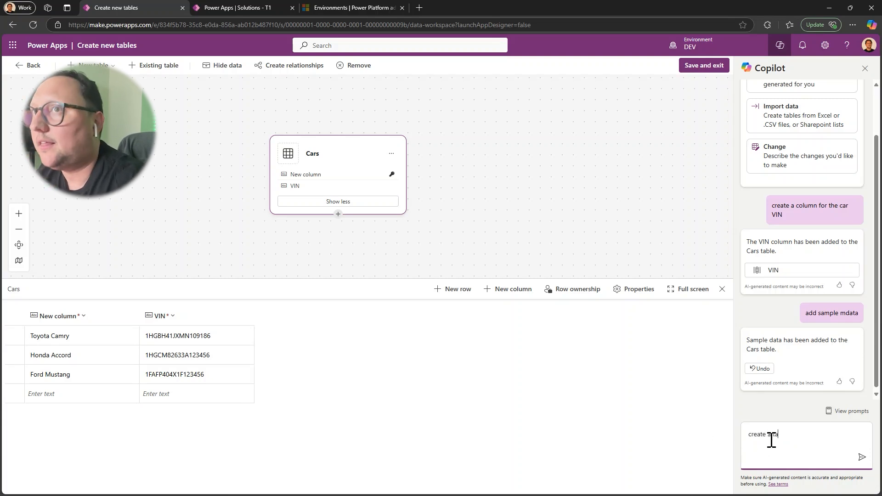
text(ble for)
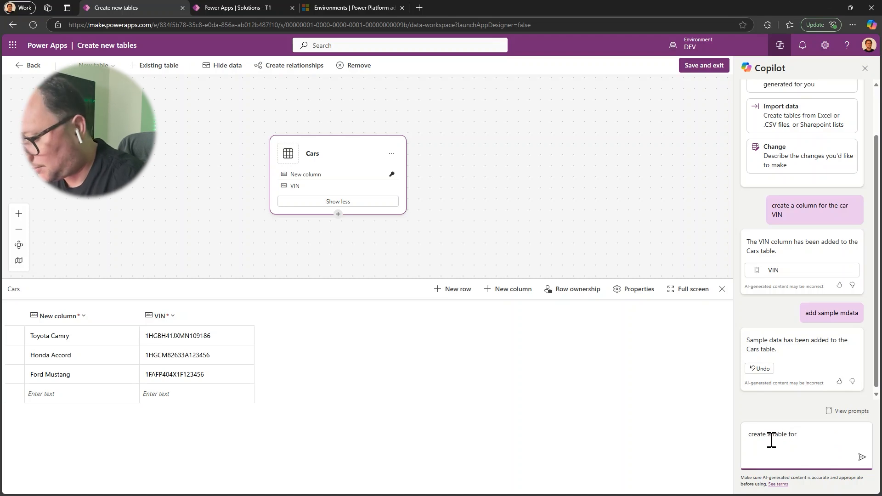
text( the car br)
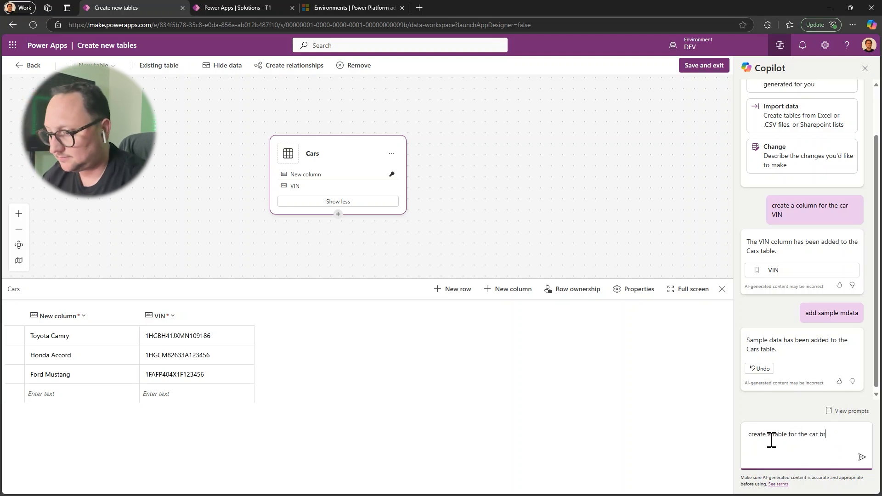
text(ands)
key(Return)
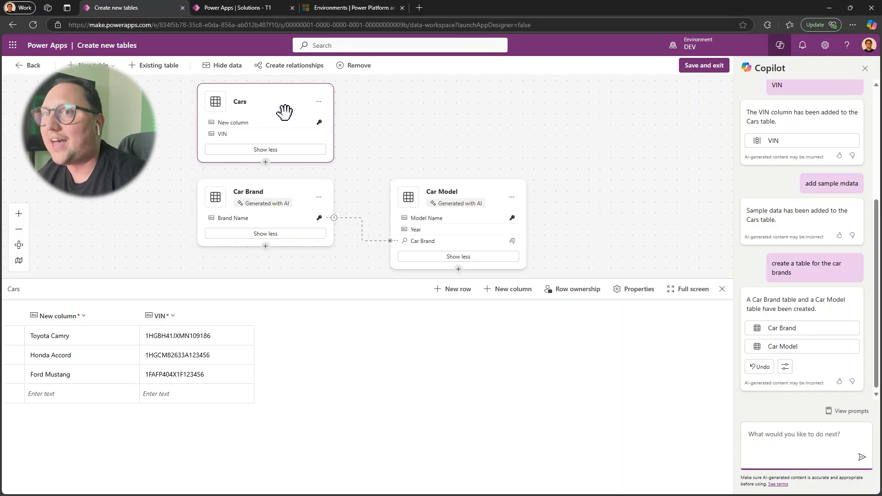
click(436, 147)
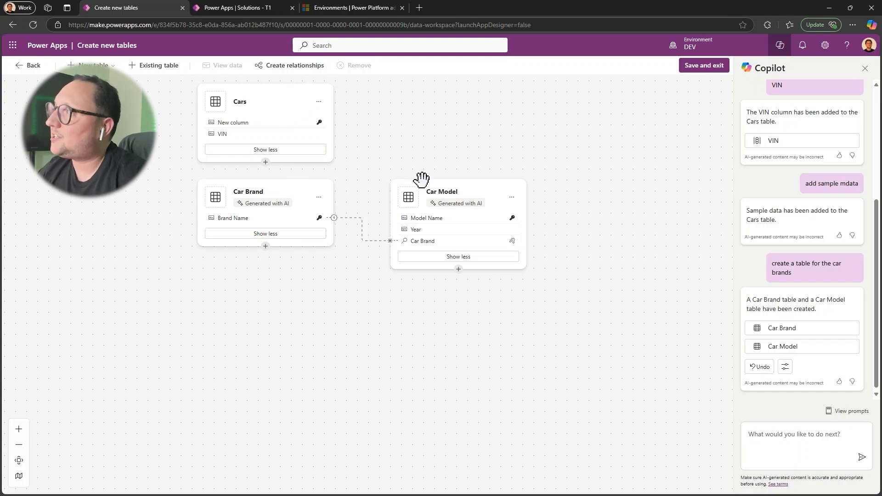
click(286, 69)
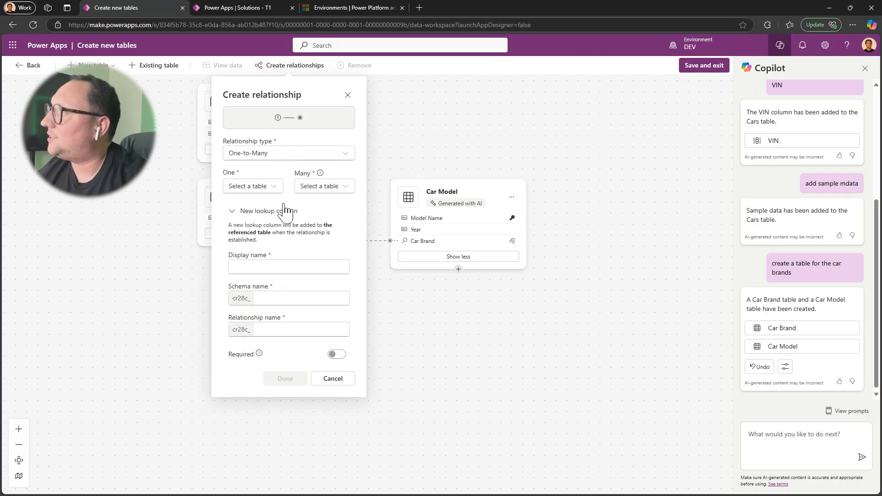
click(253, 156)
click(304, 139)
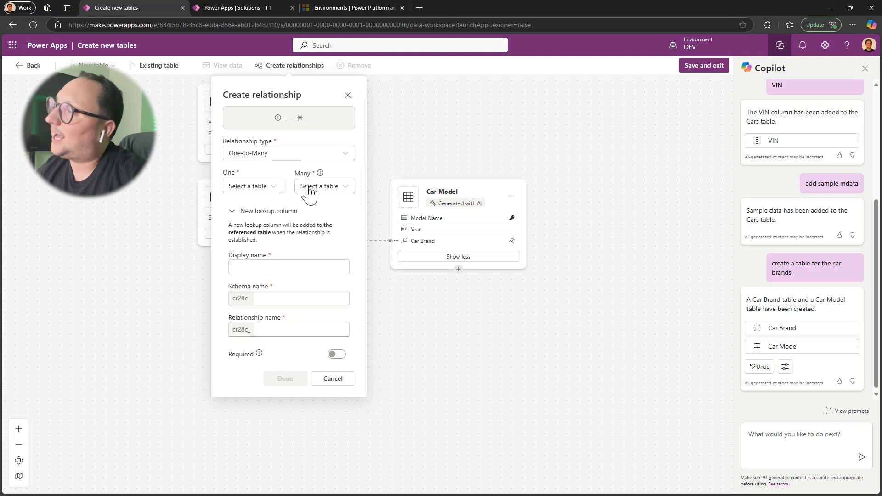
click(259, 266)
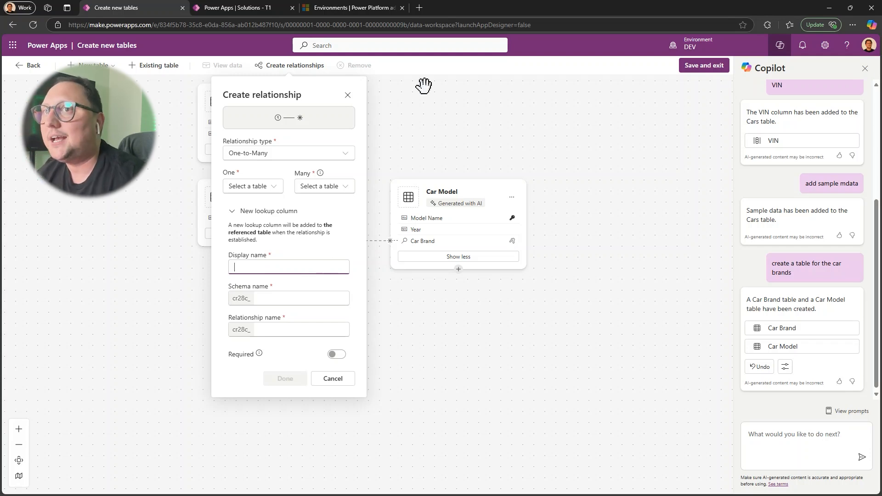
click(347, 96)
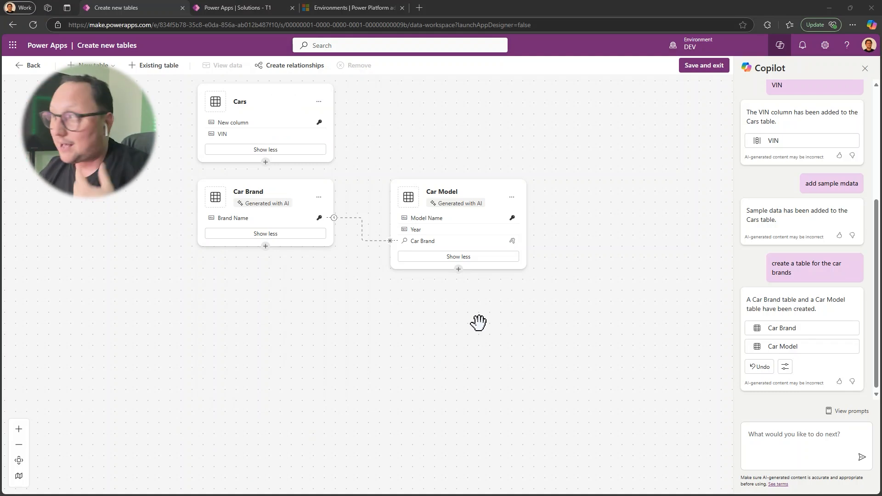
Prompt Copilot to "create a relationship between cars and car model for each Car should be only one model"
click(760, 441)
text(create a relationship between cars and car model for each Car should be only one model)
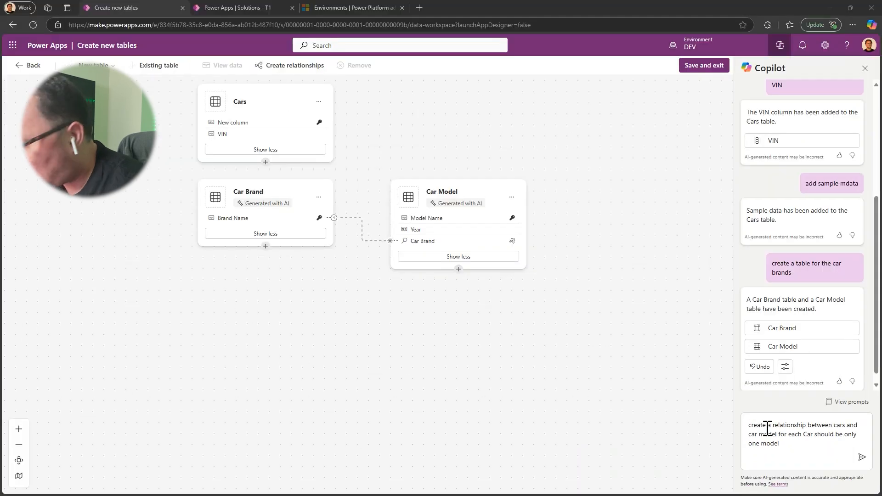
key(Return)
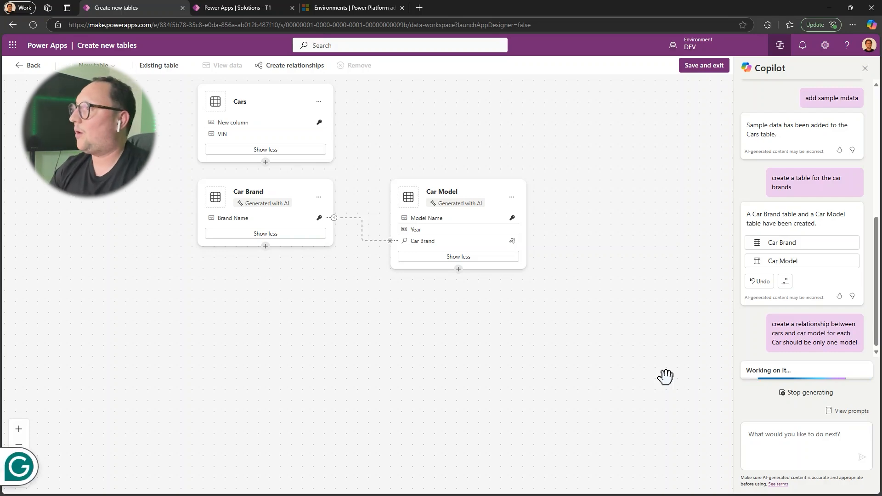
Move the Cars table above and between the Car Brand and Car Model tables, and save and exit the table designer
click(250, 218)
drag(251, 219, 402, 122)
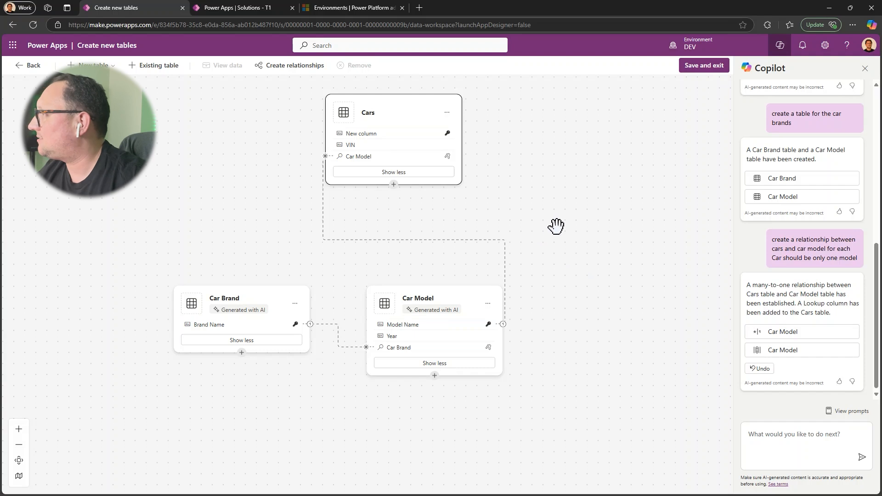
click(702, 68)
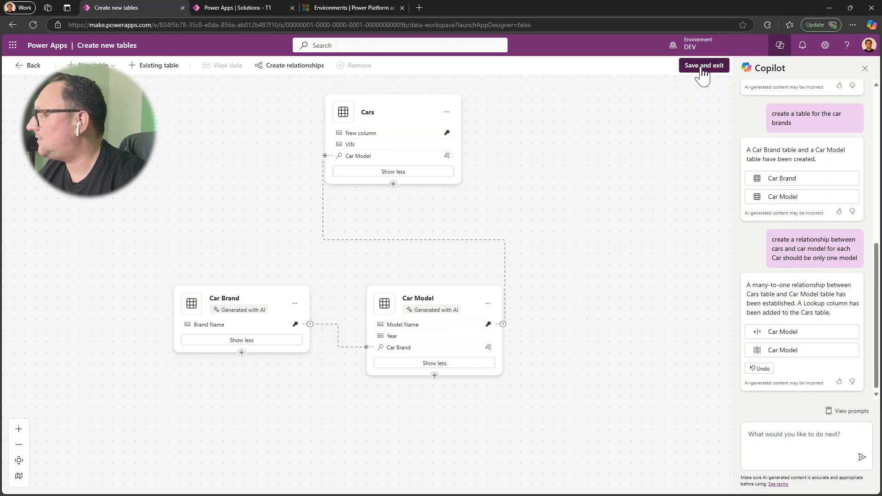
Confirm saving the new car tables and duplicate the table designer's browser tab
click(457, 303)
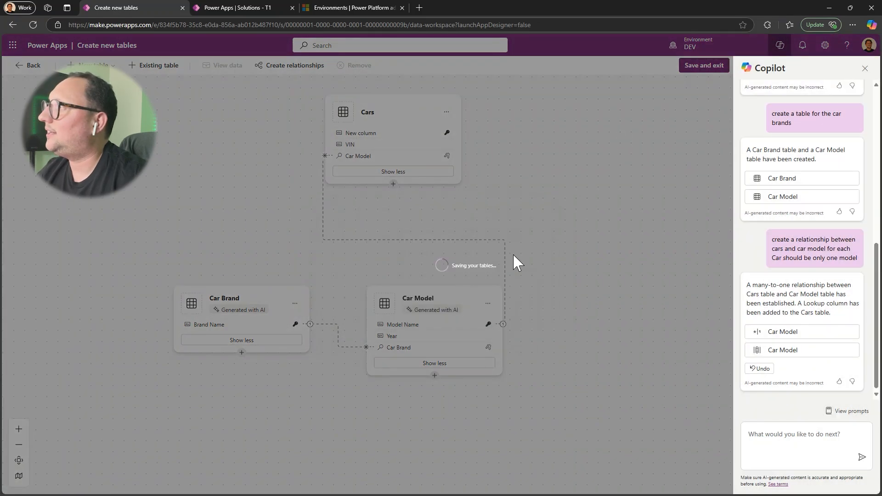
right_click(126, 8)
click(147, 63)
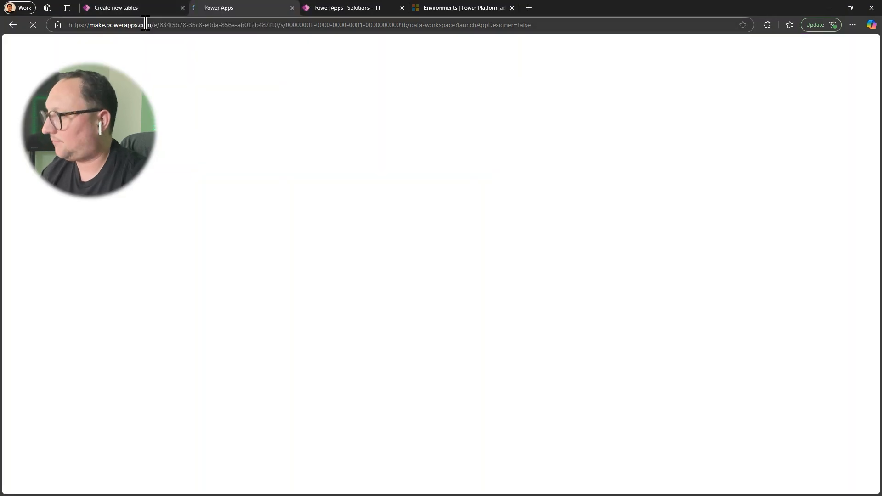
Shorten the duplicated tab's address to make.powerapps.com and load the Power Apps home page
drag(282, 24, 601, 69)
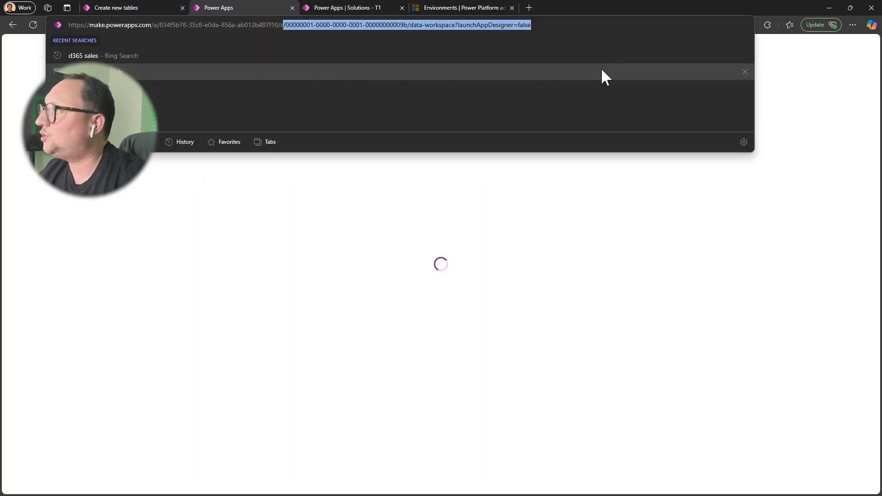
key(BackSpace)
key(BackSpace)
key(BackSpace)
key(Return)
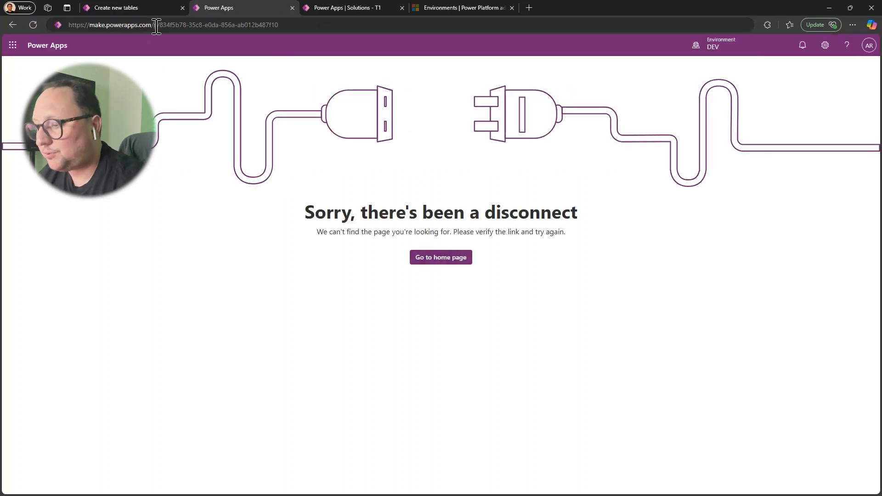
drag(156, 25, 362, 28)
key(BackSpace)
key(Return)
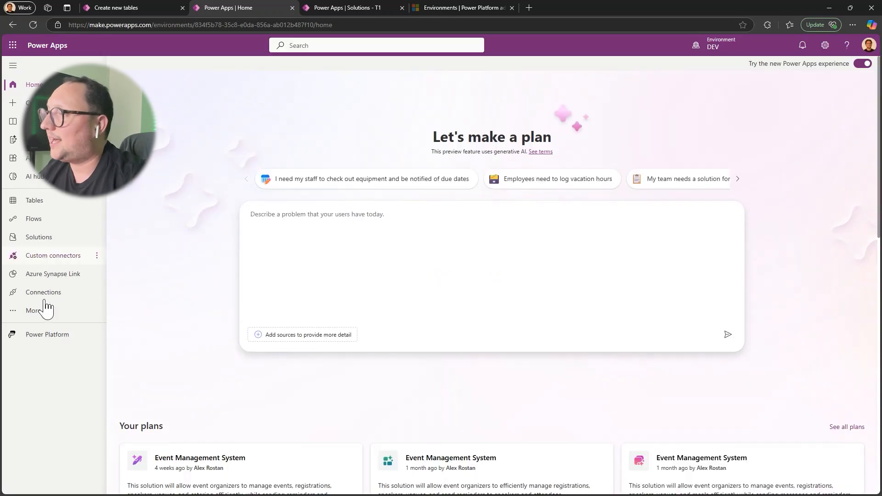
Open the PM 1 solution from the environment's unmanaged solutions
click(40, 239)
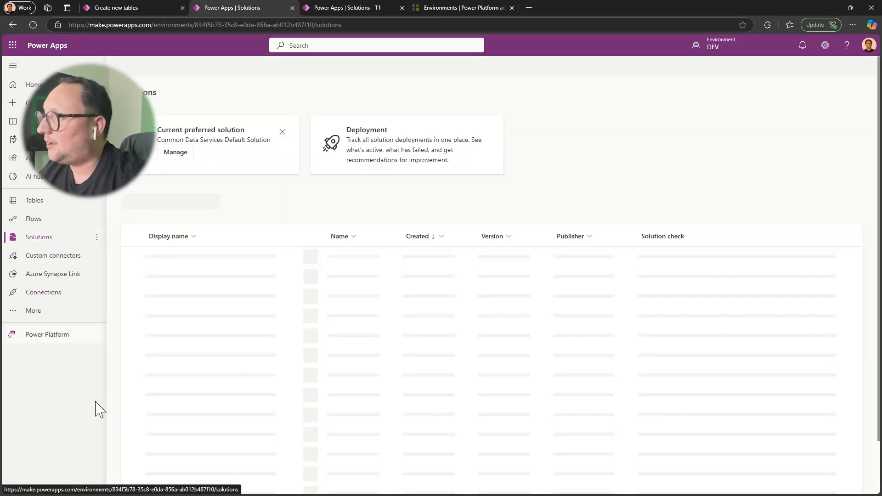
click(154, 263)
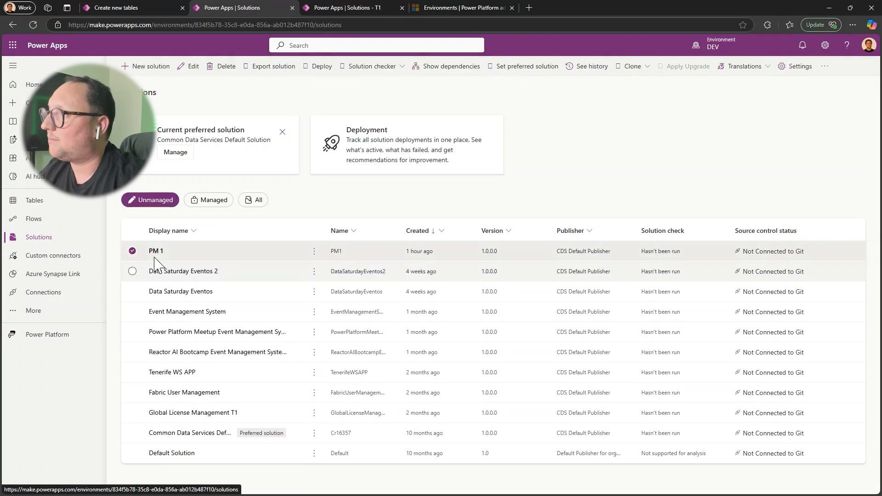
click(155, 251)
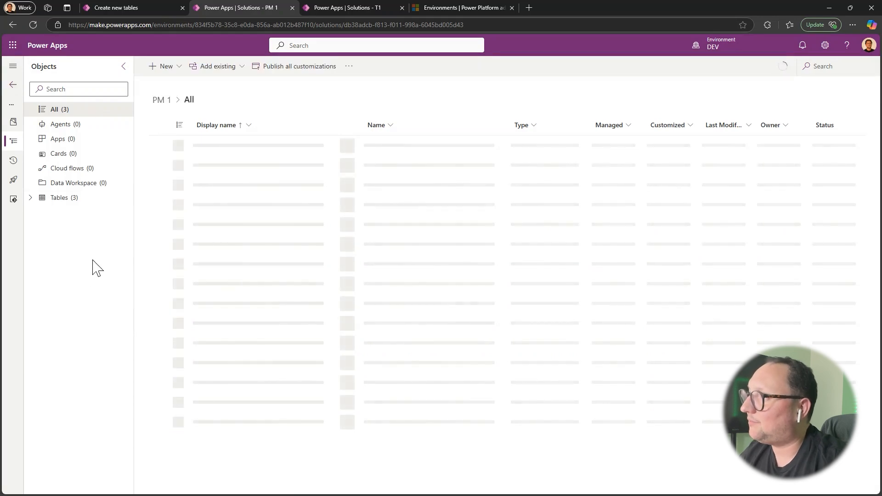
Start creating new tables inside the PM 1 solution with the visual table designer
click(178, 70)
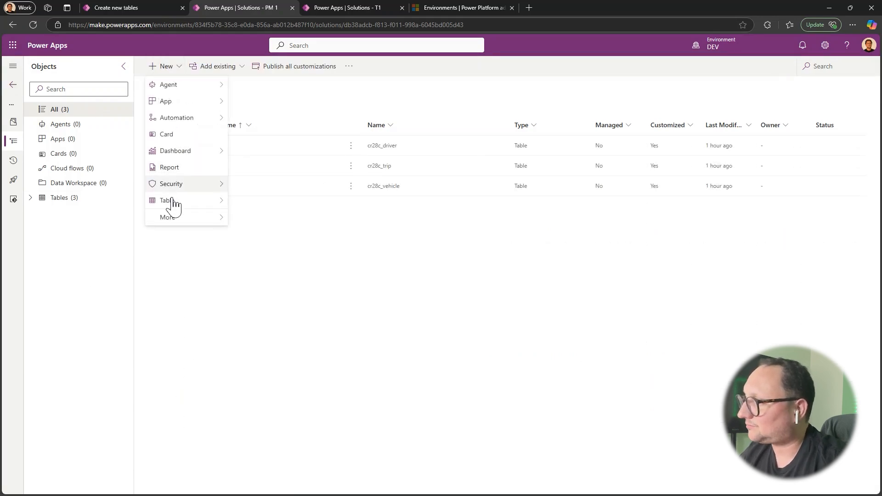
mouse_move(196, 205)
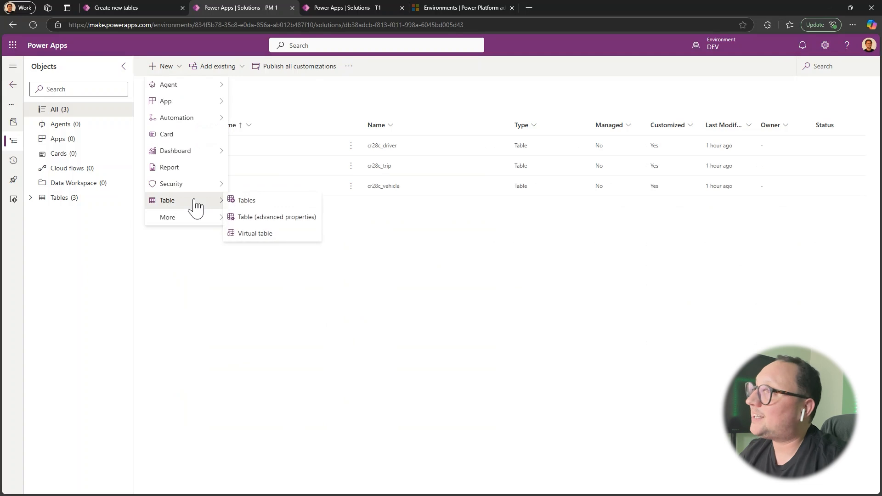
click(252, 202)
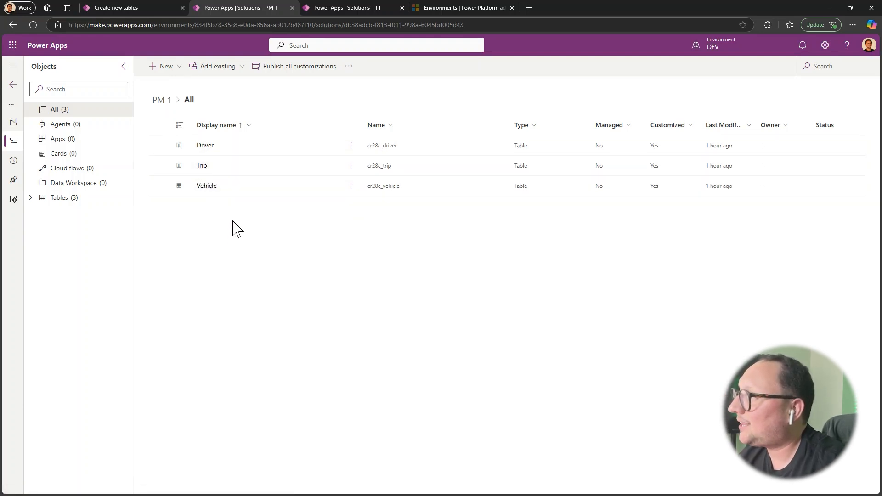
click(166, 67)
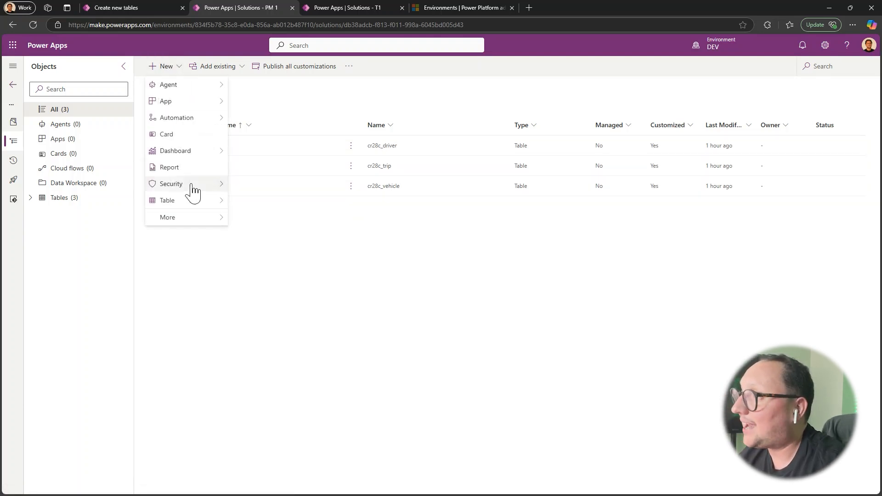
mouse_move(193, 204)
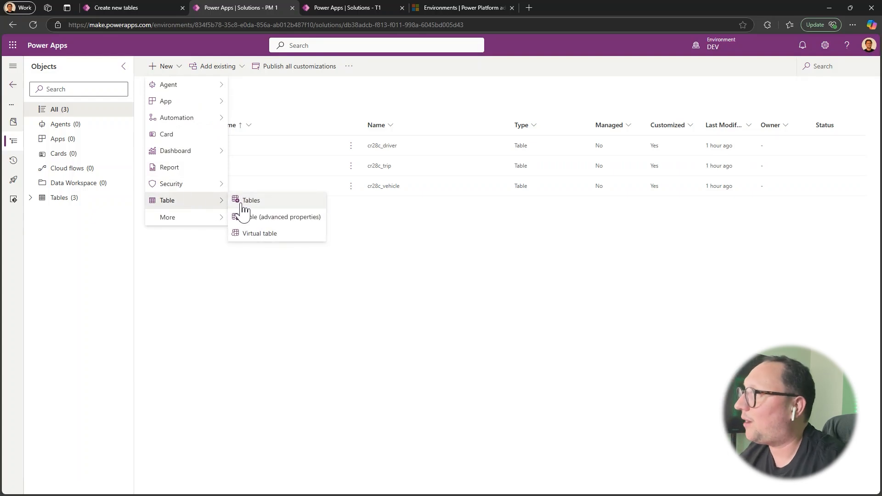
click(247, 207)
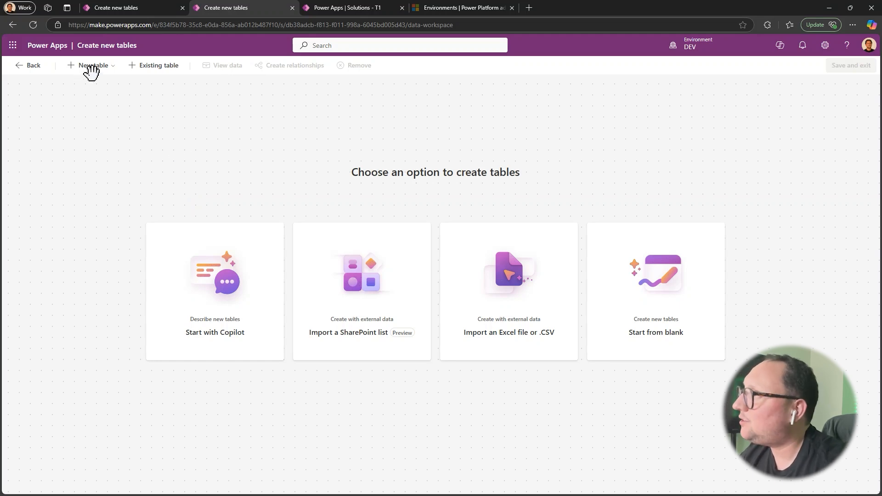
Add the solution's existing Driver, Trip and Vehicle tables to the designer canvas
click(152, 68)
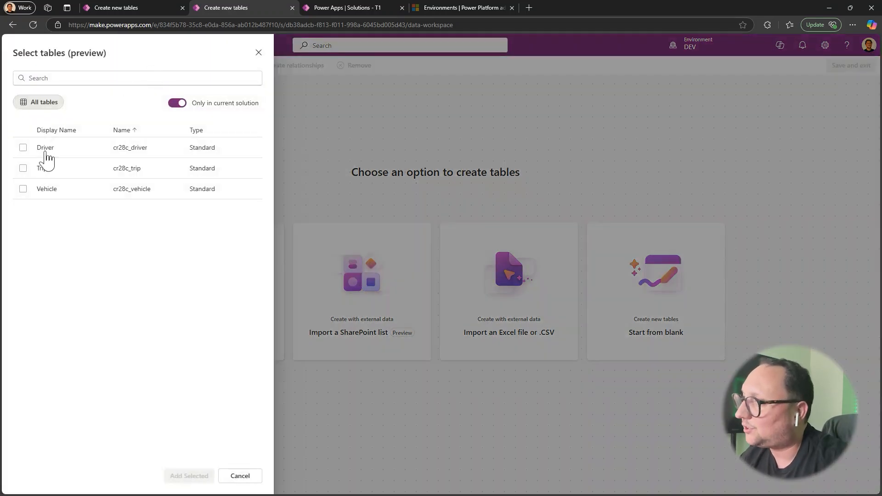
click(23, 147)
click(23, 168)
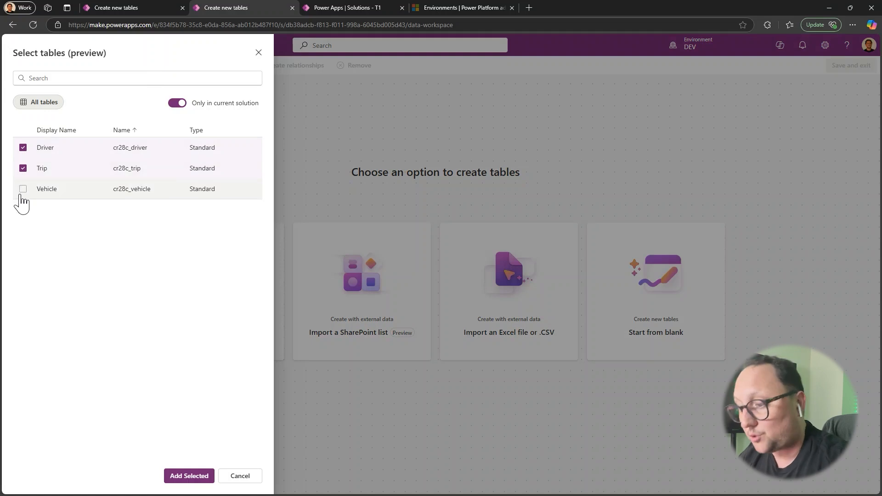
click(23, 189)
click(191, 477)
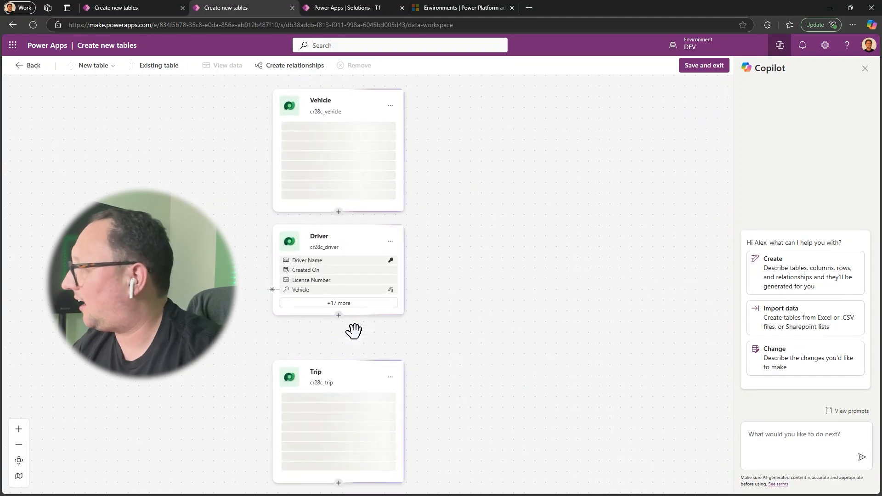
Ask Copilot to "add anew table for taxis owners"
click(771, 436)
text(ad)
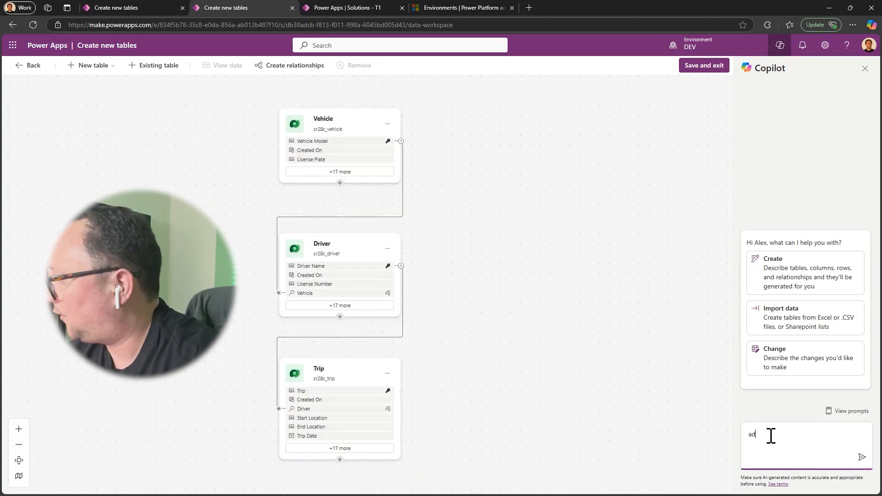
text(d anew table for)
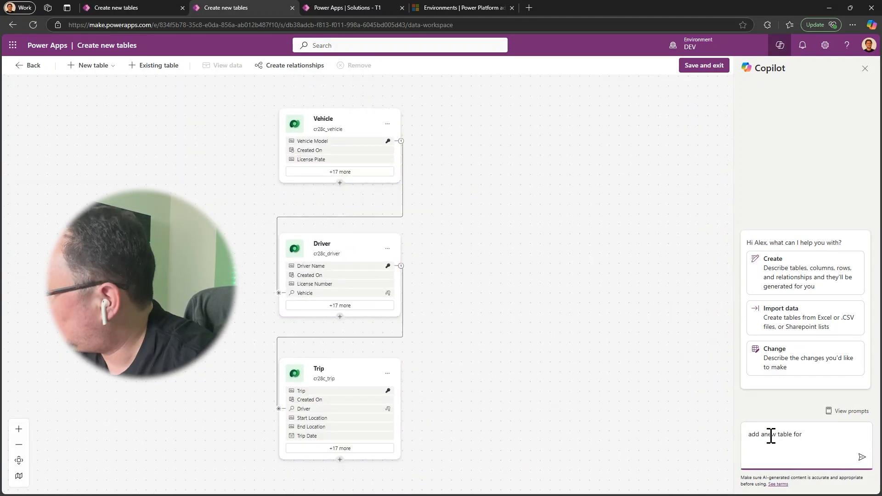
text( taxis owners)
key(Return)
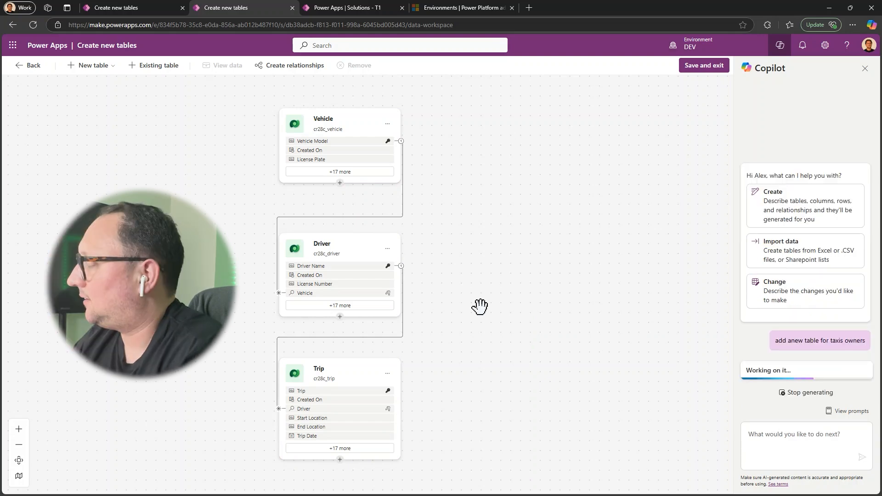